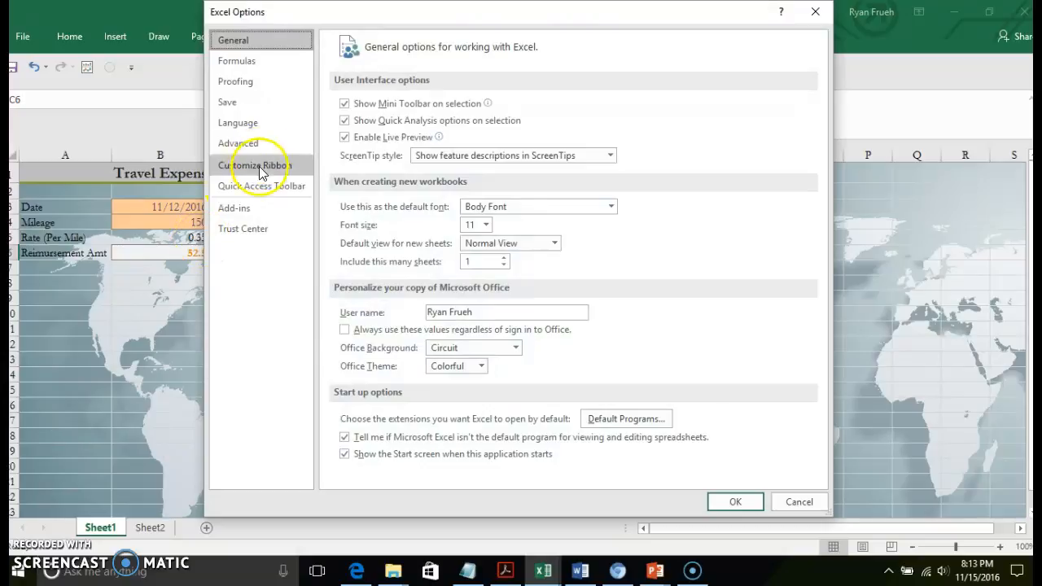
List the commands not in the ribbon in the ribbon customization options, and enable the Developer tab.
{"action": "left_click", "coordinate": [259, 165]}
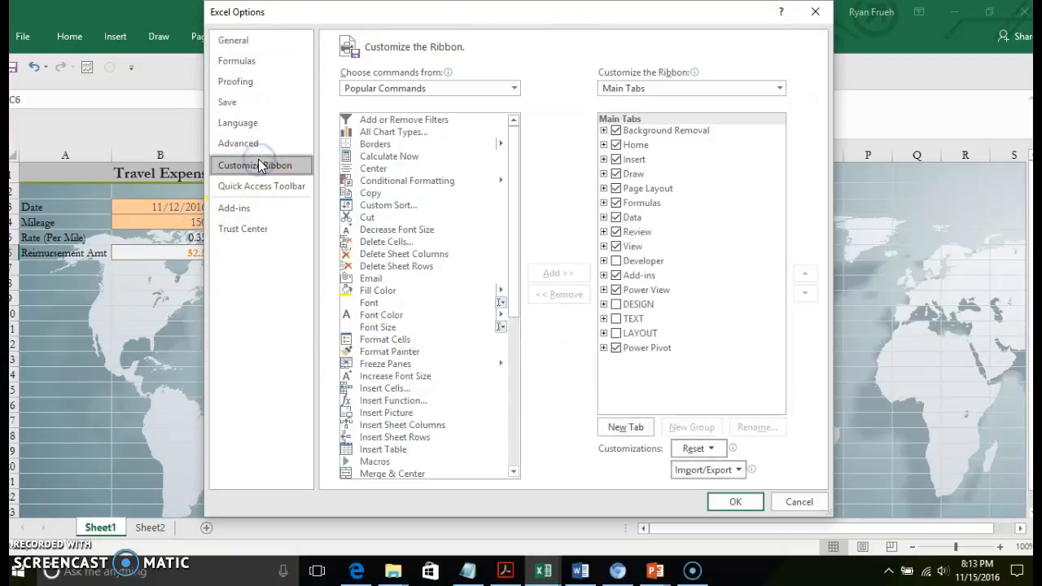
{"action": "left_click", "coordinate": [414, 89]}
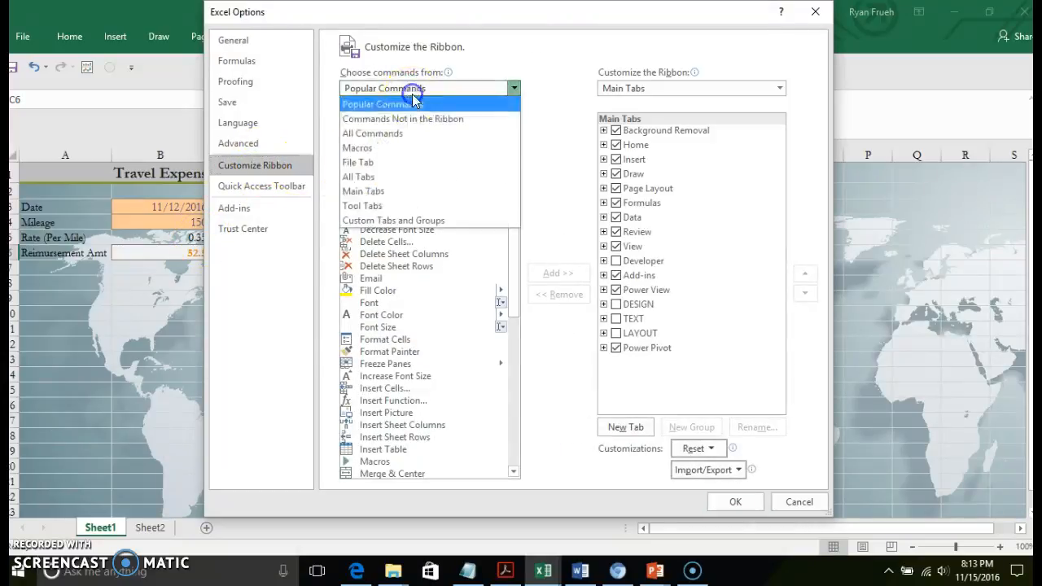
{"action": "left_click", "coordinate": [409, 135]}
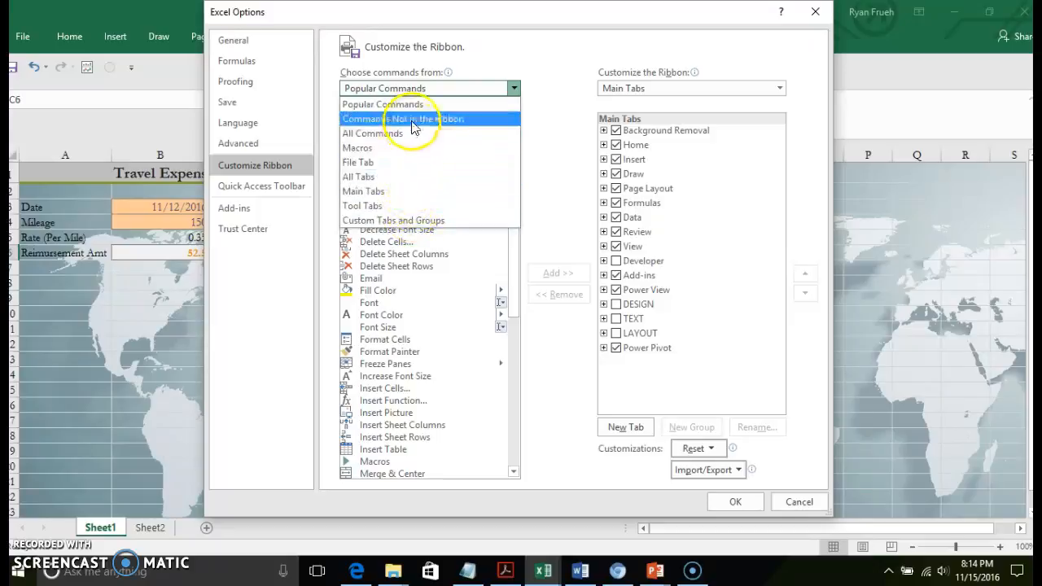
{"action": "left_click", "coordinate": [411, 106]}
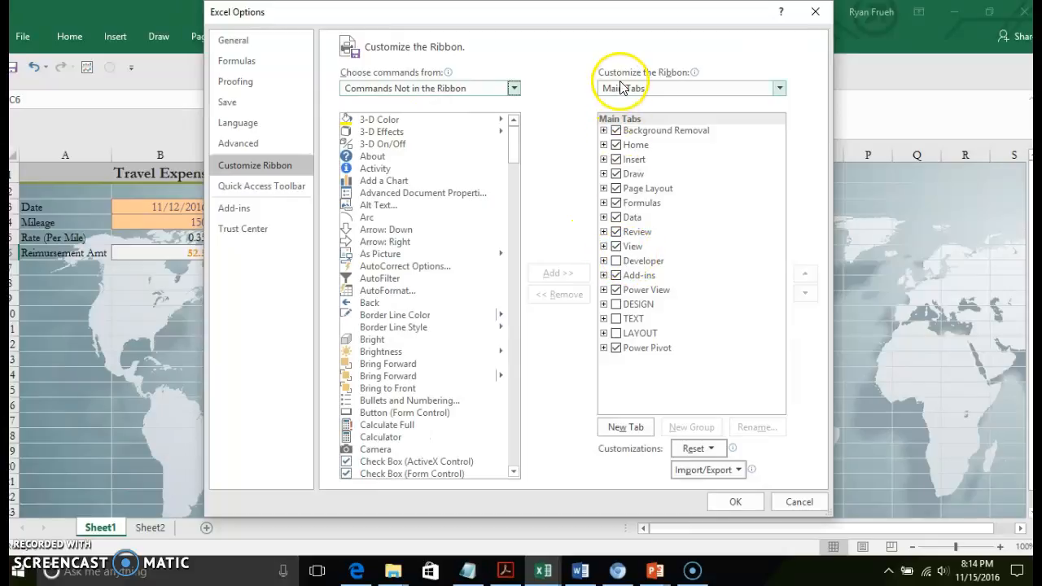
{"action": "left_click", "coordinate": [617, 262]}
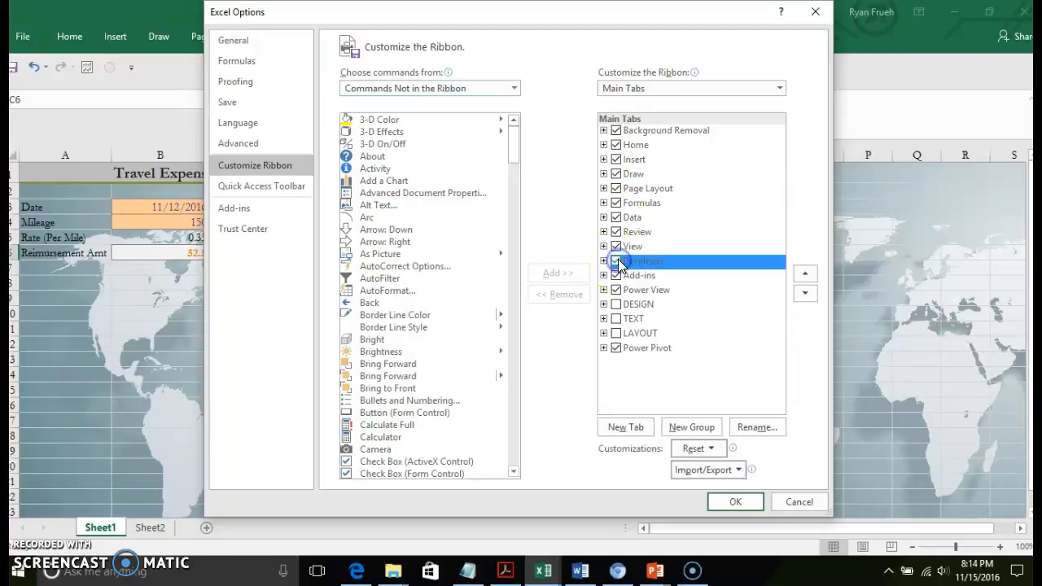
{"action": "left_click", "coordinate": [735, 502]}
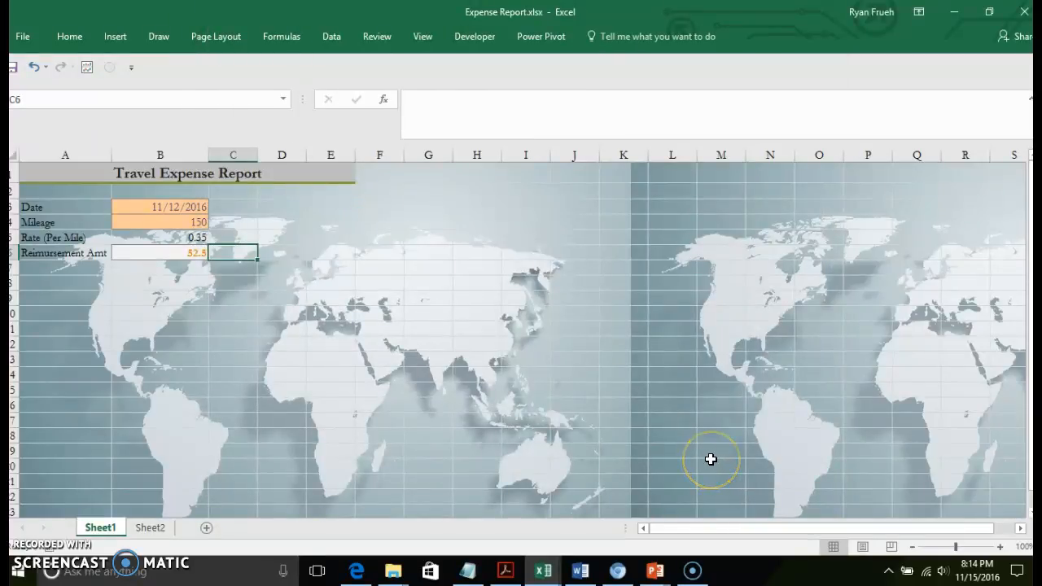
Set up a new macro recording with the macro name Change_Look.
{"action": "left_click", "coordinate": [463, 41]}
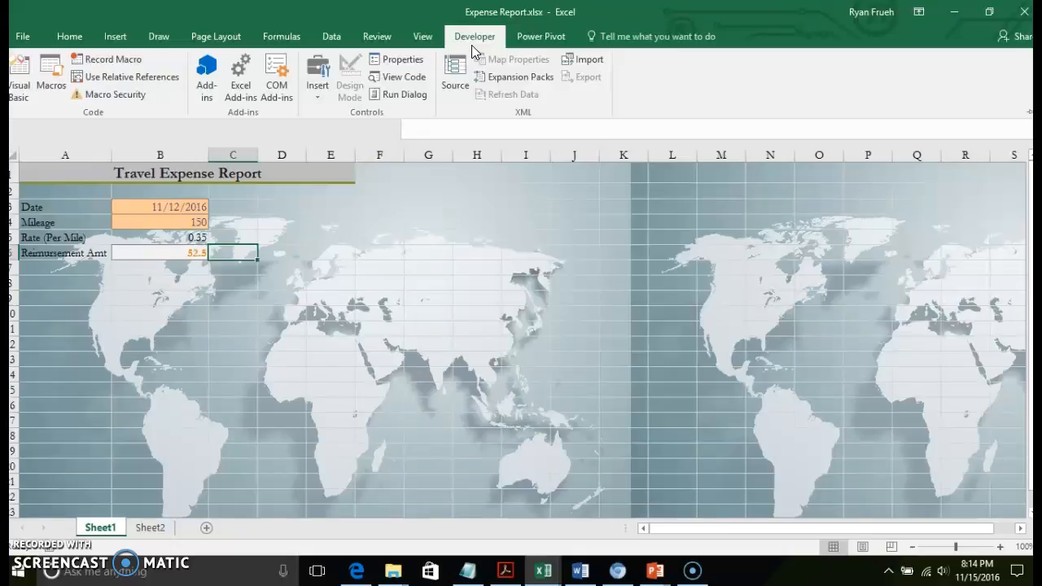
{"action": "left_click", "coordinate": [106, 65]}
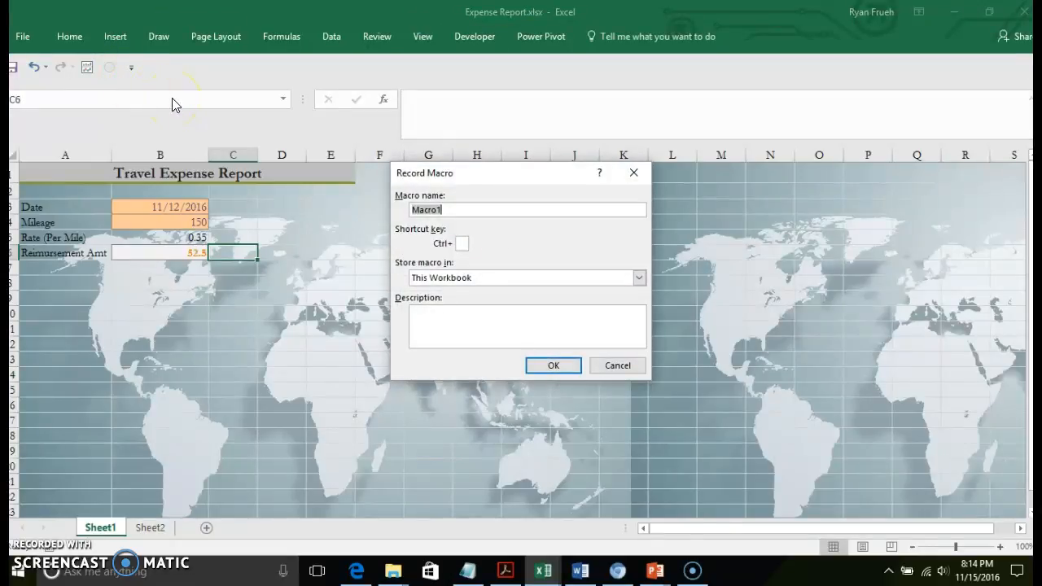
{"action": "type", "text": "Change"}
{"action": "type", "text": " Look"}
{"action": "key", "text": "BackSpace"}
{"action": "key", "text": "BackSpace"}
{"action": "key", "text": "BackSpace"}
{"action": "key", "text": "BackSpace"}
{"action": "key", "text": "BackSpace"}
{"action": "type", "text": "_Look"}
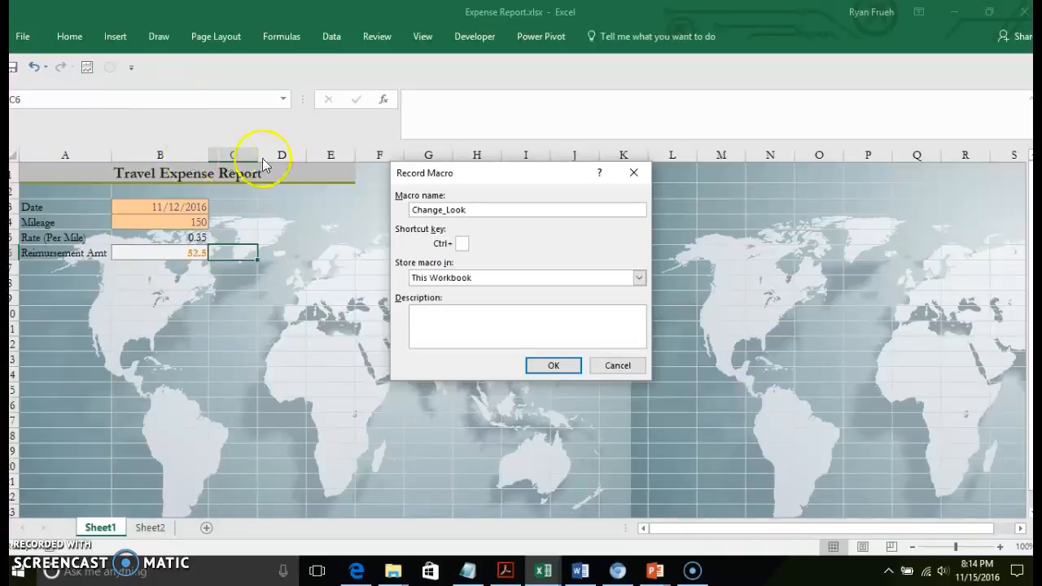
Try to assign "!" as the shortcut key of the Change_Look macro.
{"action": "left_click", "coordinate": [467, 243]}
{"action": "type", "text": "i"}
{"action": "left_click", "coordinate": [467, 311]}
{"action": "left_click", "coordinate": [549, 370]}
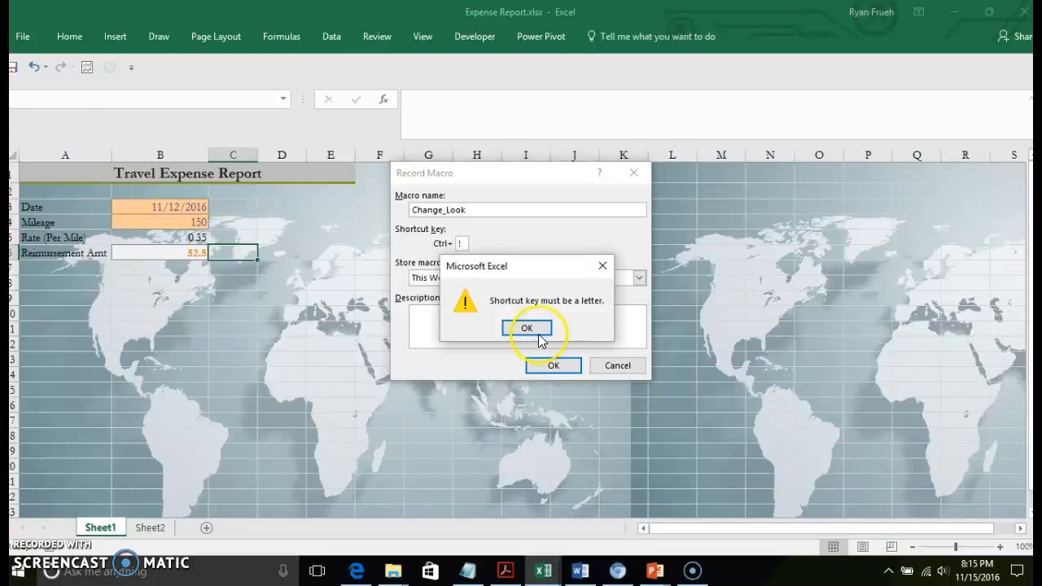
{"action": "left_click", "coordinate": [534, 328]}
Assign Ctrl+Shift+Q as the macro's shortcut, keep it stored in This Workbook, and start recording.
{"action": "left_click", "coordinate": [460, 244]}
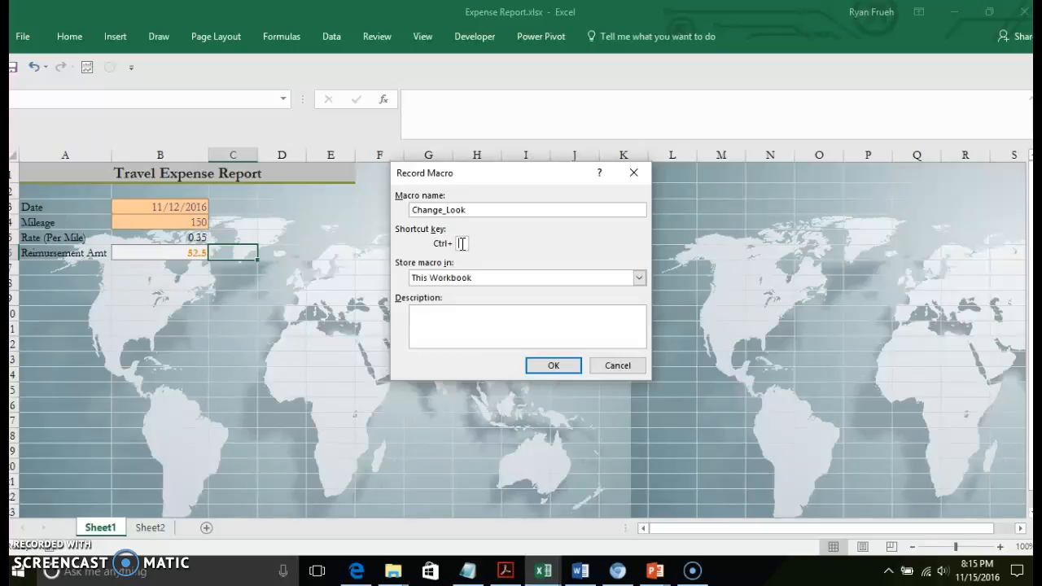
{"action": "type", "text": "Q"}
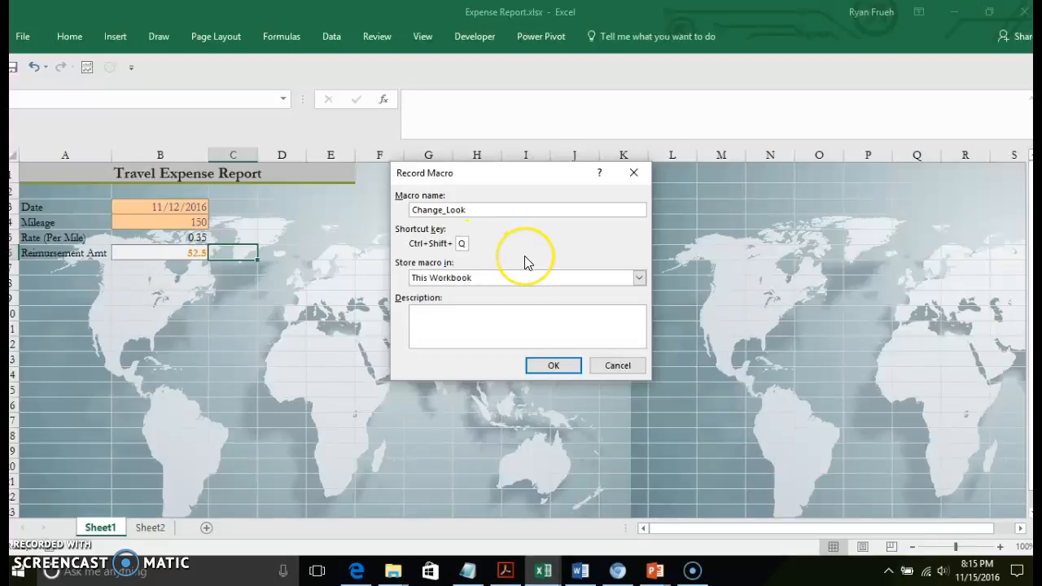
{"action": "left_click", "coordinate": [554, 367]}
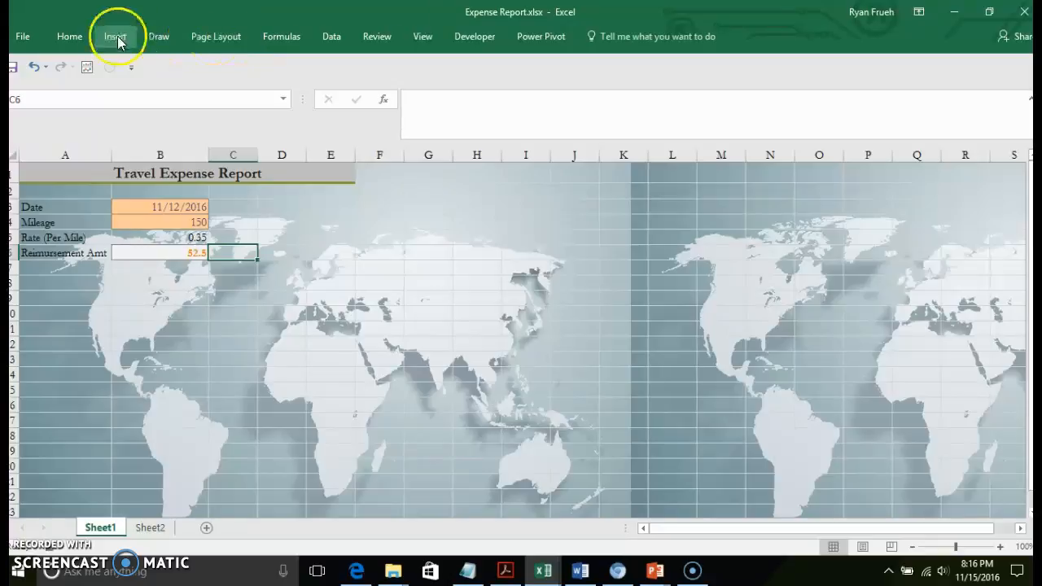
Format cell C6 as bold, italic and underlined, and apply a decorative all-capitals font.
{"action": "left_click", "coordinate": [74, 37]}
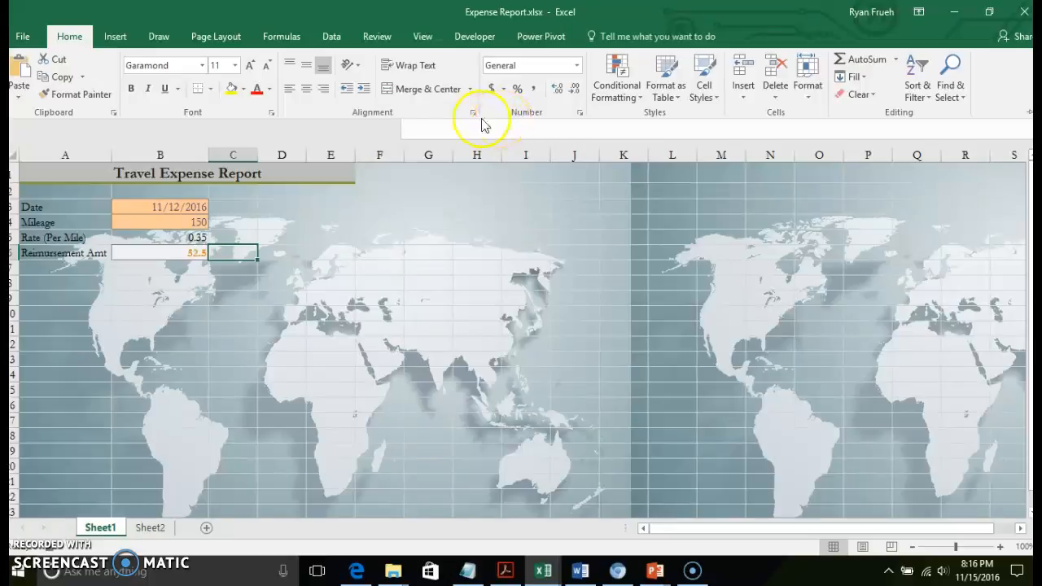
{"action": "left_click", "coordinate": [133, 90]}
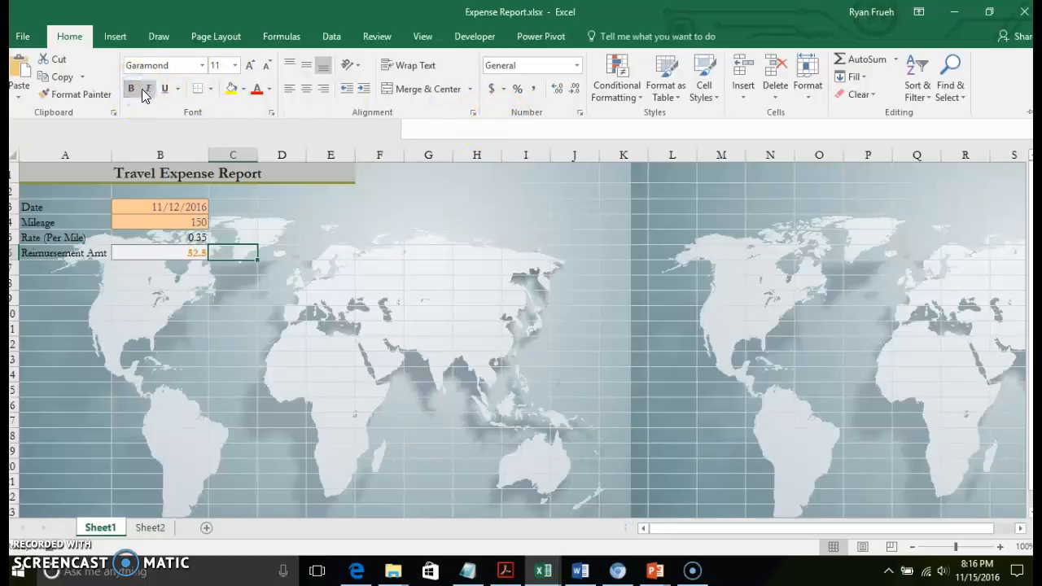
{"action": "left_click", "coordinate": [148, 89]}
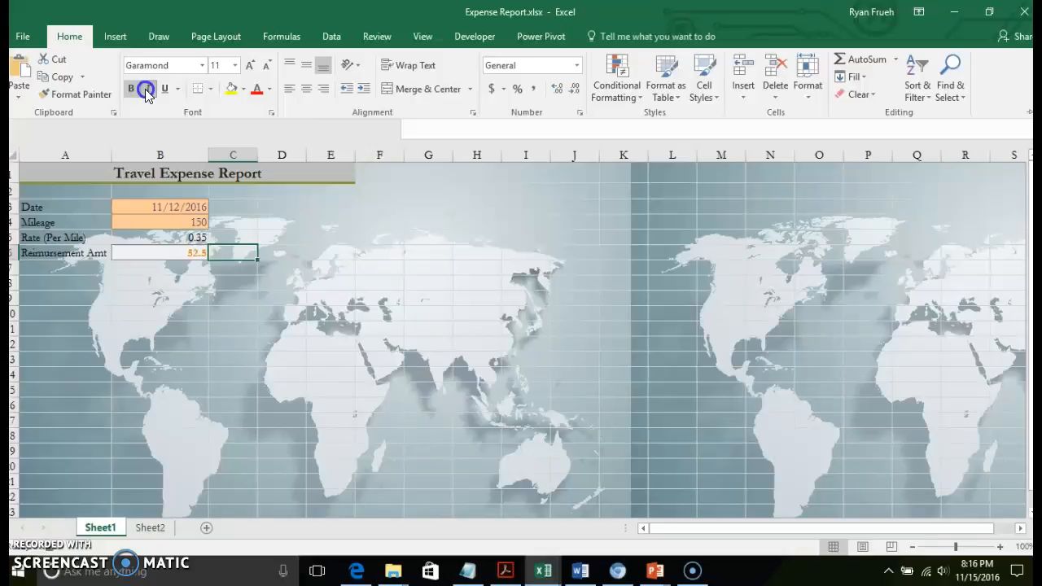
{"action": "left_click", "coordinate": [166, 90]}
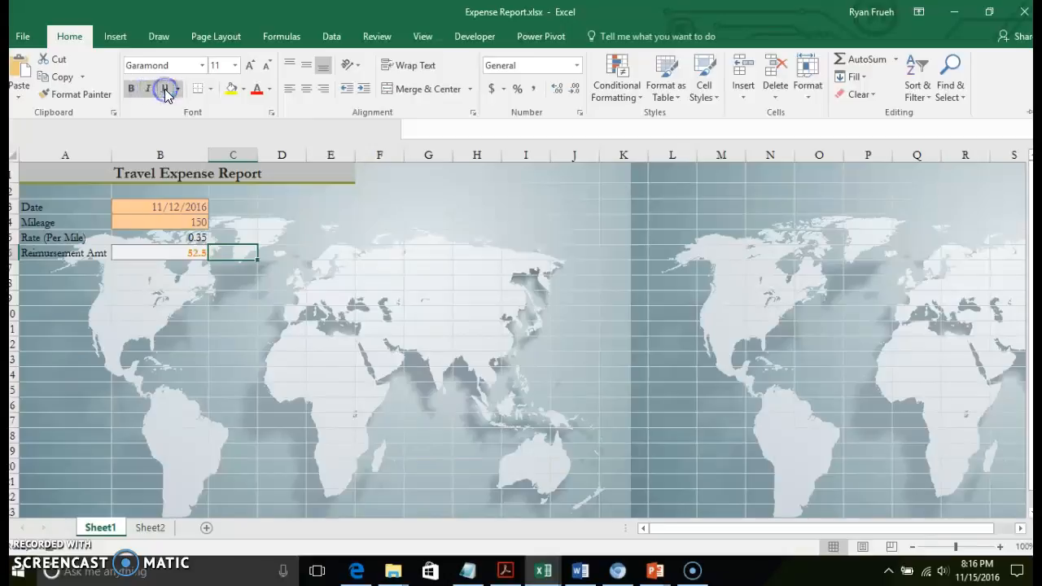
{"action": "left_click", "coordinate": [205, 67]}
{"action": "left_click", "coordinate": [173, 173]}
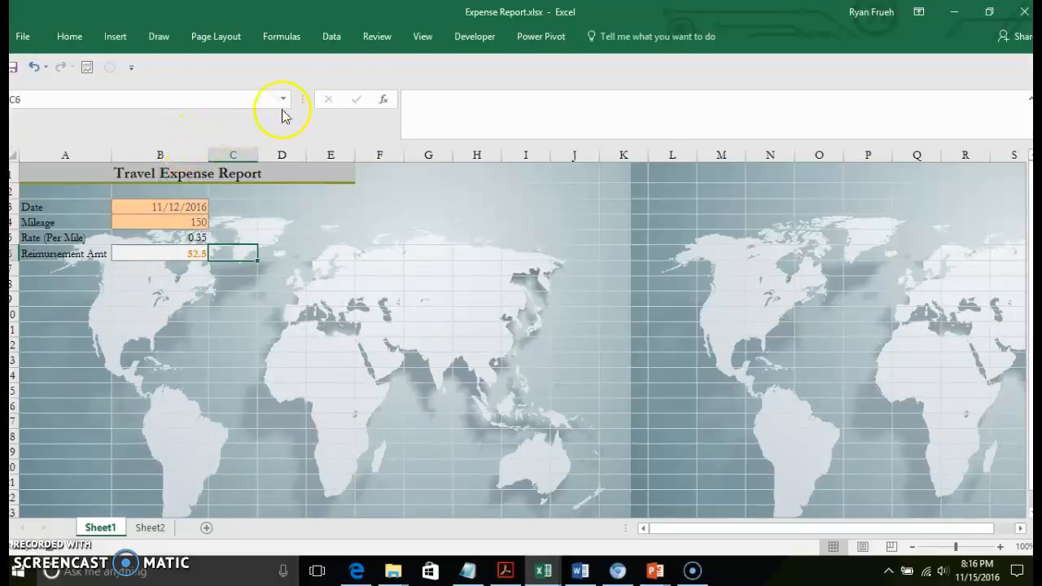
Stop recording the Change_Look macro.
{"action": "left_click", "coordinate": [424, 39]}
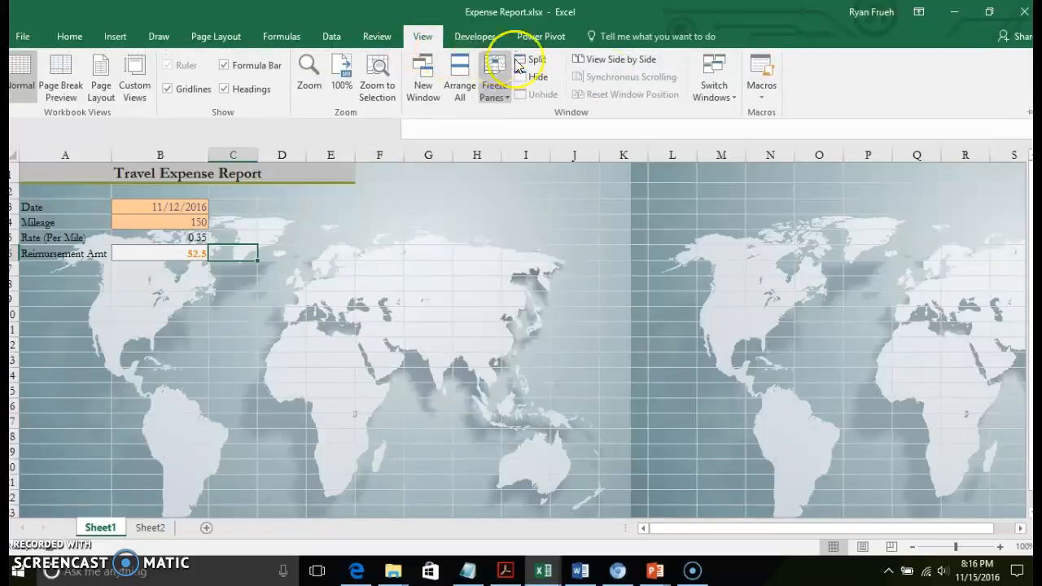
{"action": "left_click", "coordinate": [763, 101]}
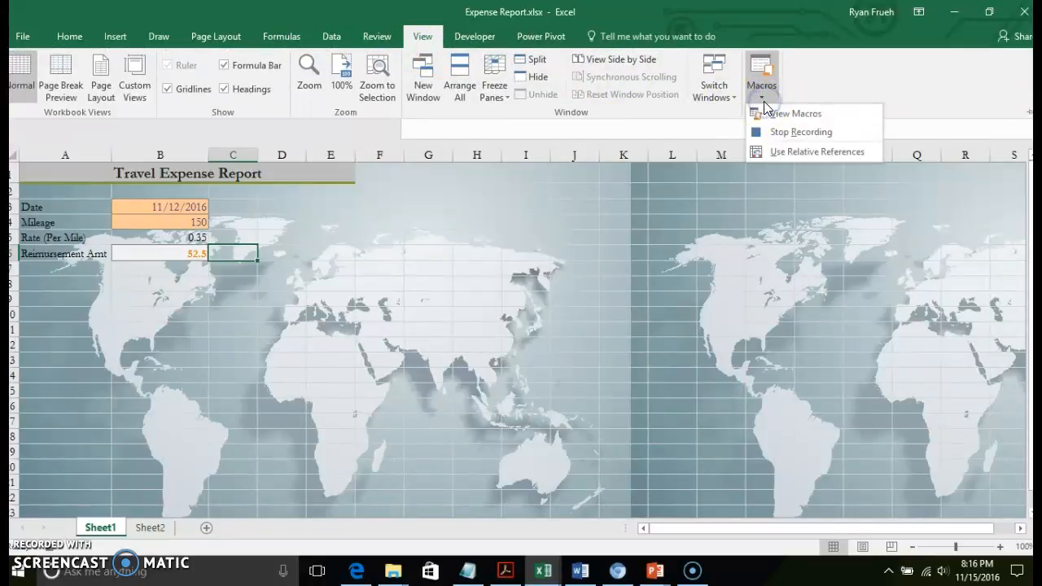
{"action": "left_click", "coordinate": [769, 131]}
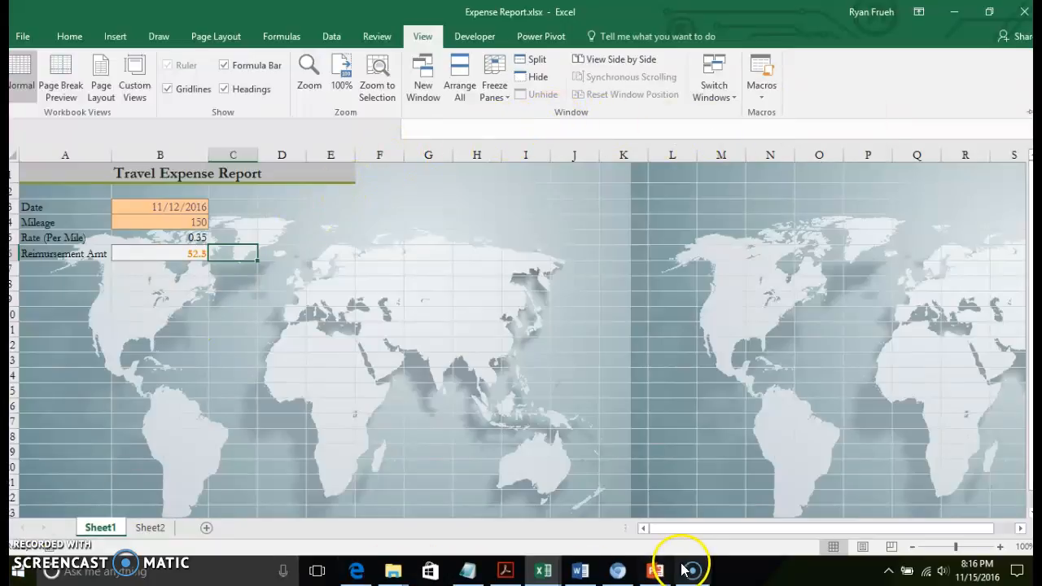
{"action": "mouse_move", "coordinate": [690, 568]}
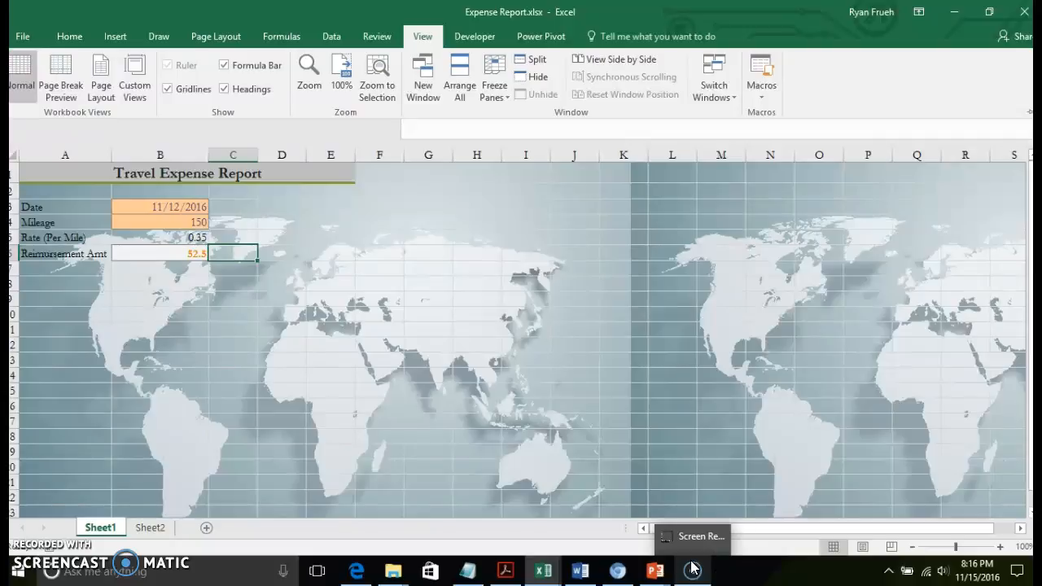
{"action": "left_click", "coordinate": [691, 570]}
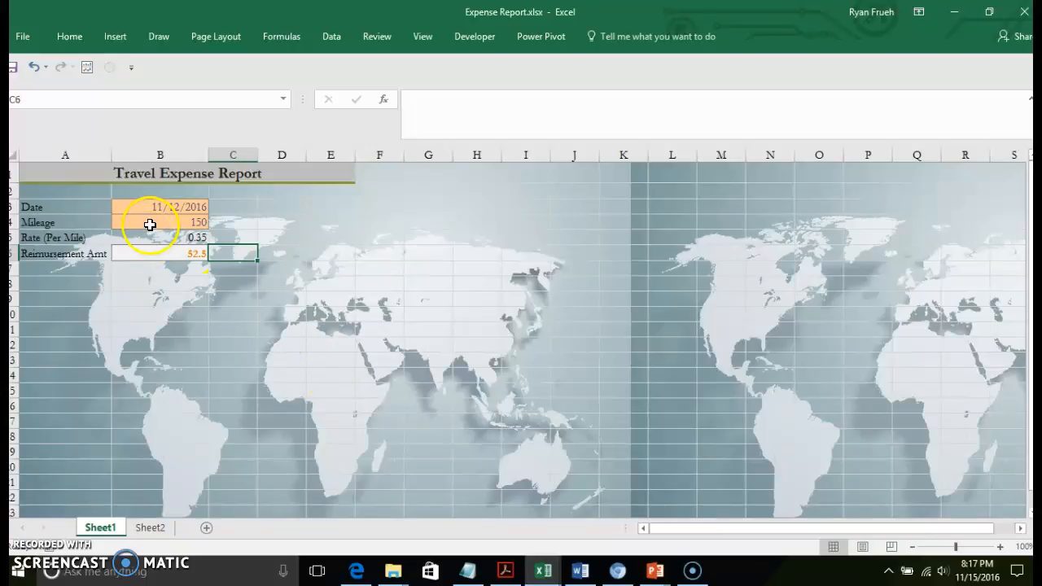
Run the Change_Look macro on the Mileage label in cell A4 with its keyboard shortcut.
{"action": "left_click", "coordinate": [98, 218]}
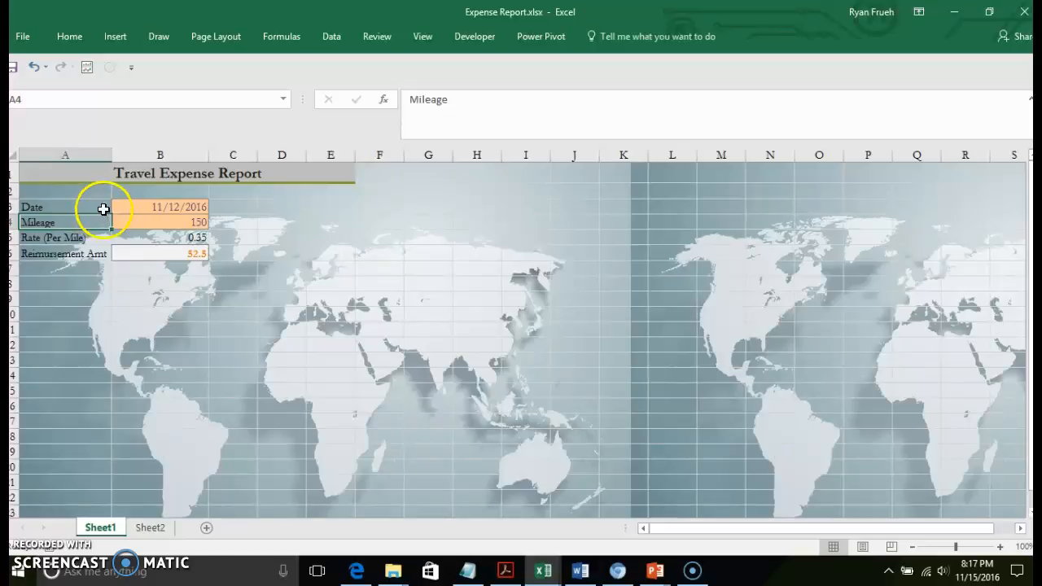
{"action": "key", "text": "ctrl+shift+m"}
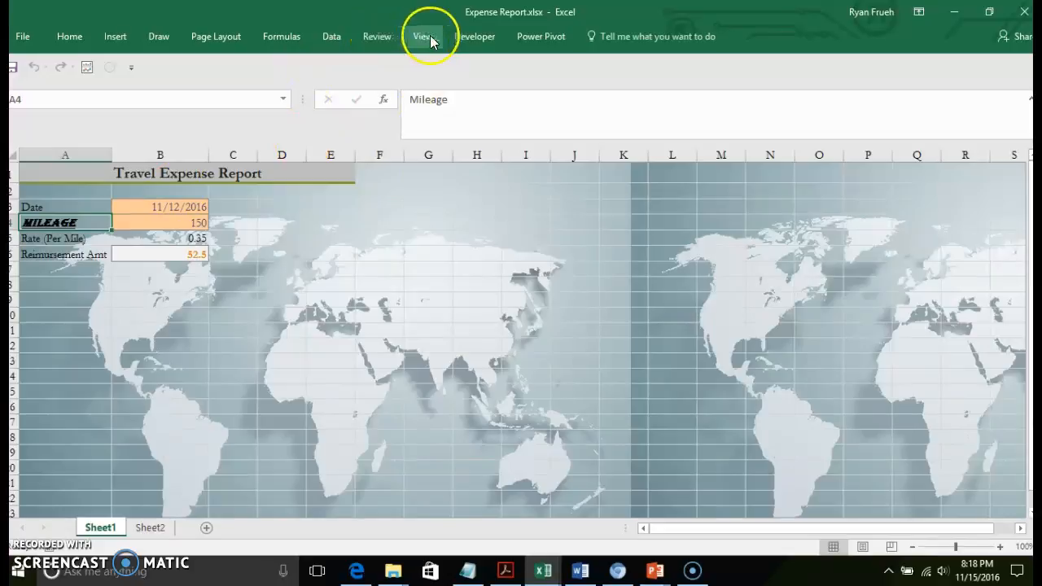
Insert a form control button over columns E and F at rows 5 to 6, and assign the Change_Look macro to it.
{"action": "left_click", "coordinate": [491, 39]}
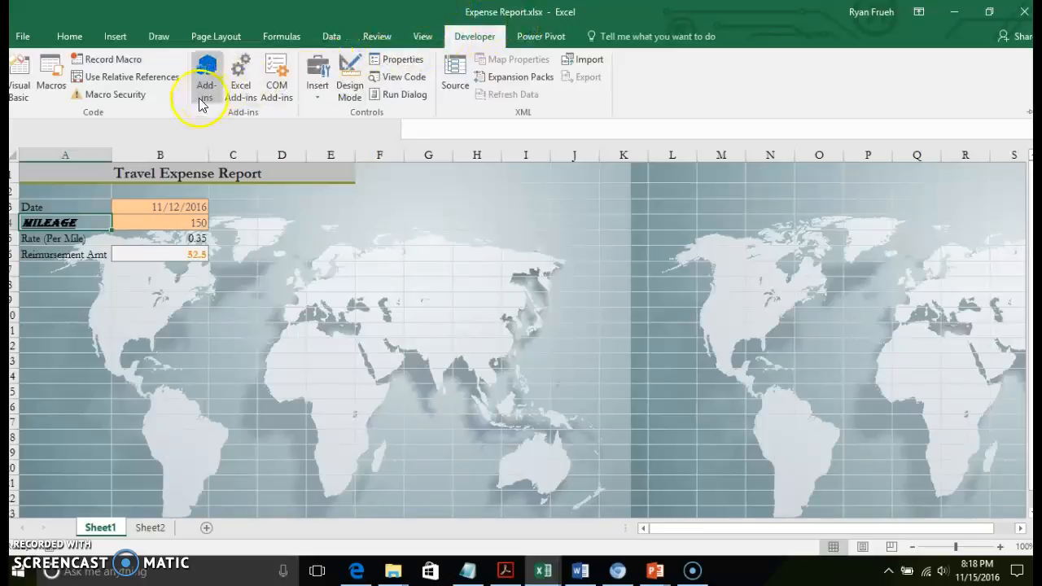
{"action": "left_click", "coordinate": [322, 94]}
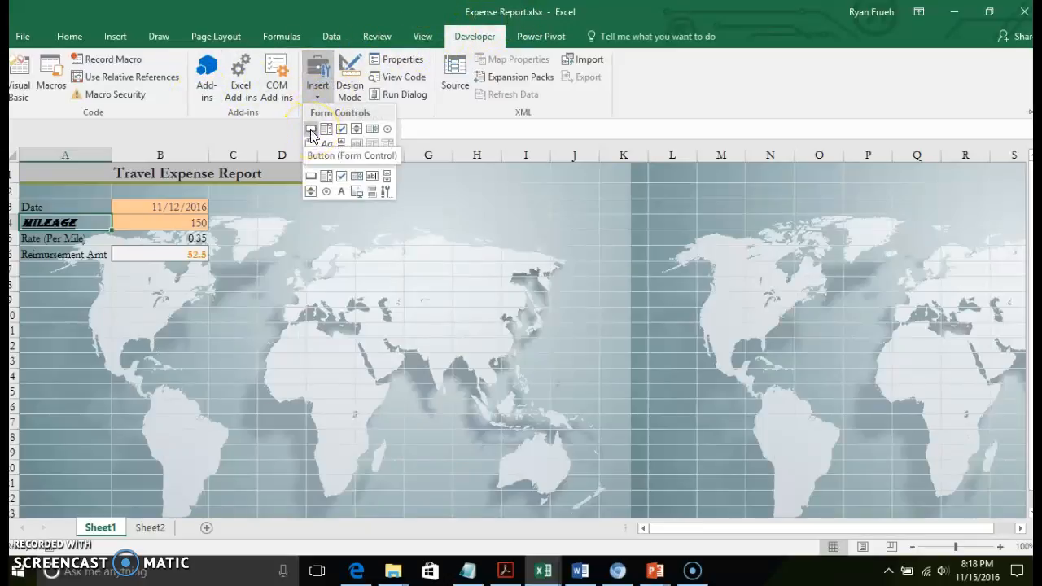
{"action": "left_click", "coordinate": [310, 130]}
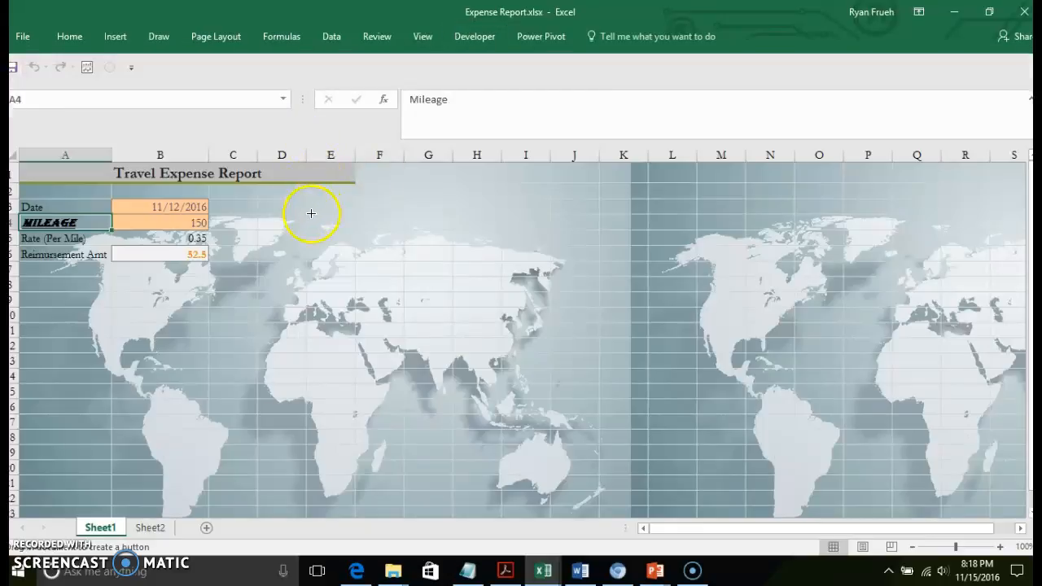
{"action": "left_click_drag", "start_coordinate": [300, 236], "coordinate": [373, 263]}
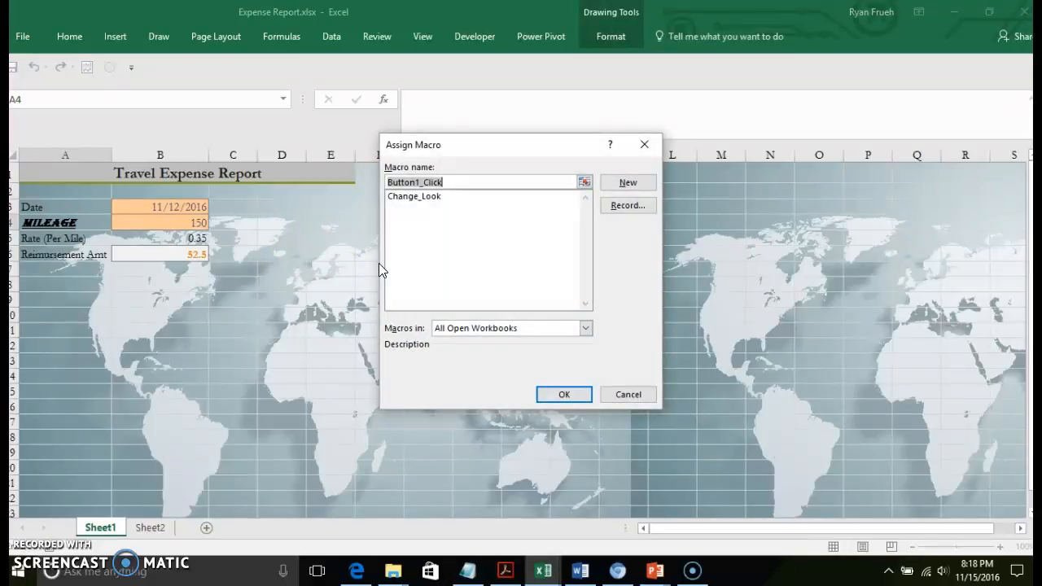
{"action": "left_click", "coordinate": [429, 196]}
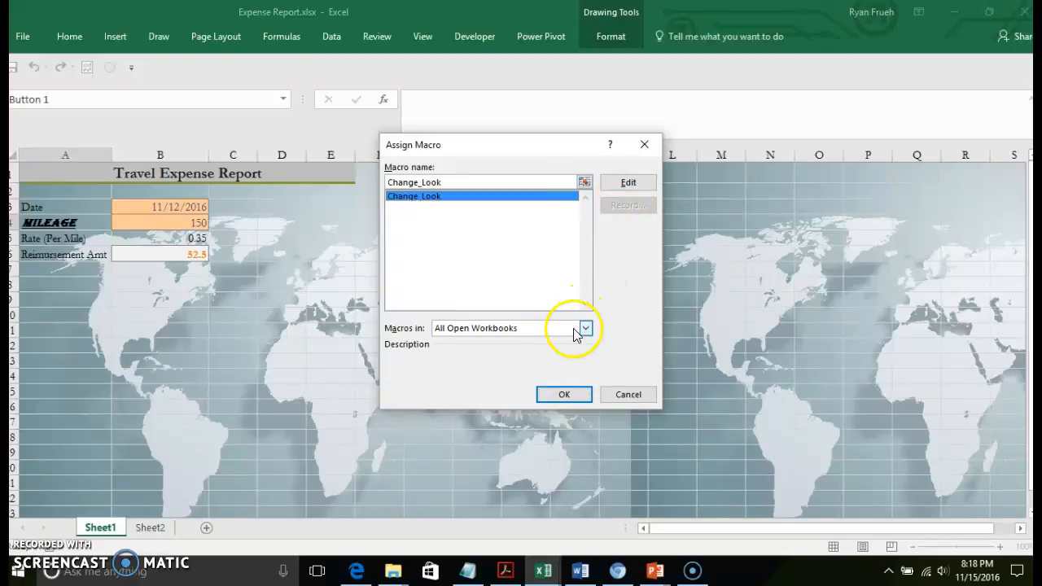
{"action": "left_click", "coordinate": [564, 393]}
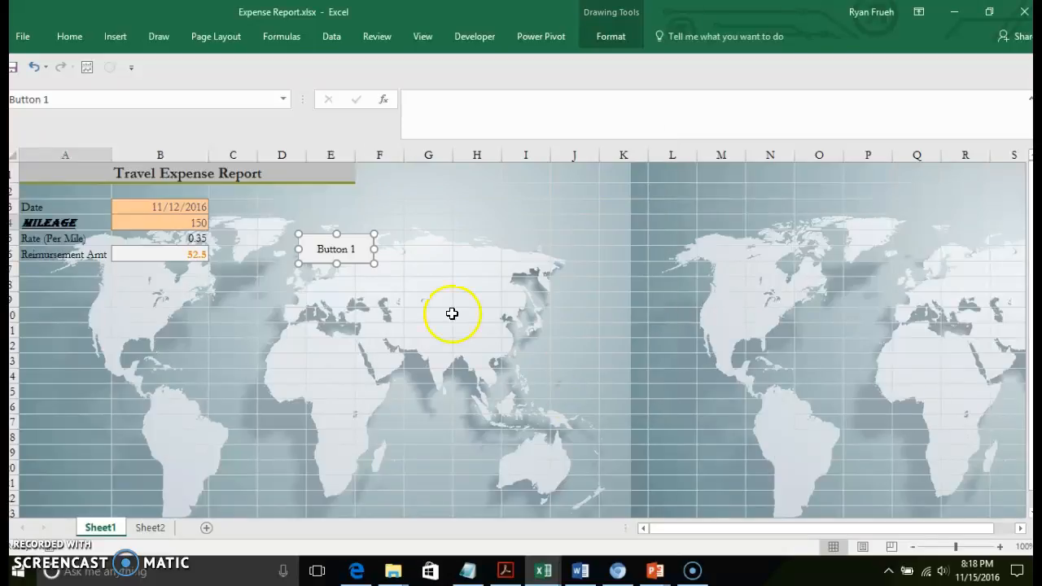
Replace the macro button's caption with "Change Look".
{"action": "right_click", "coordinate": [343, 250]}
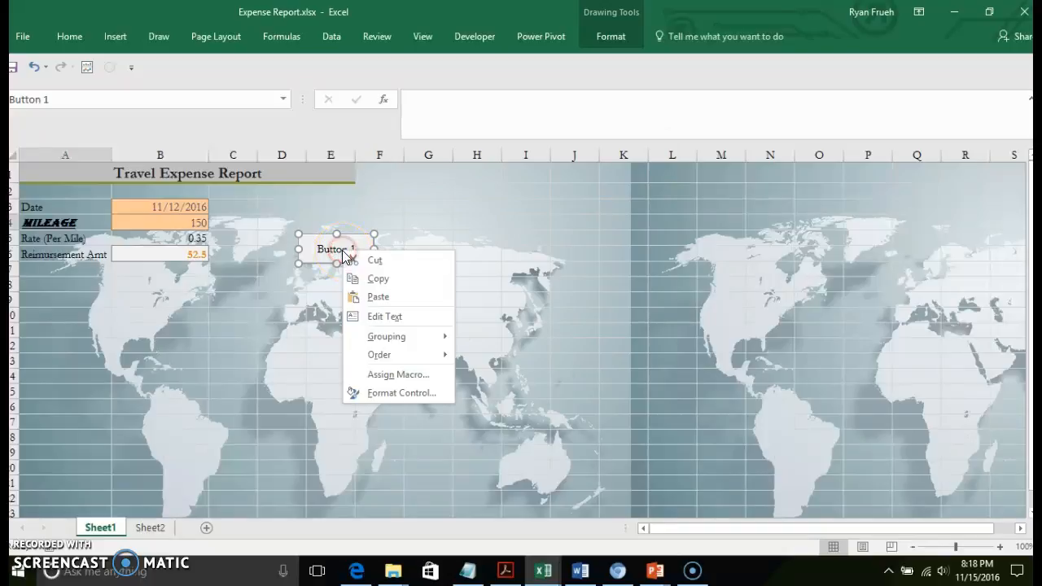
{"action": "left_click", "coordinate": [372, 317]}
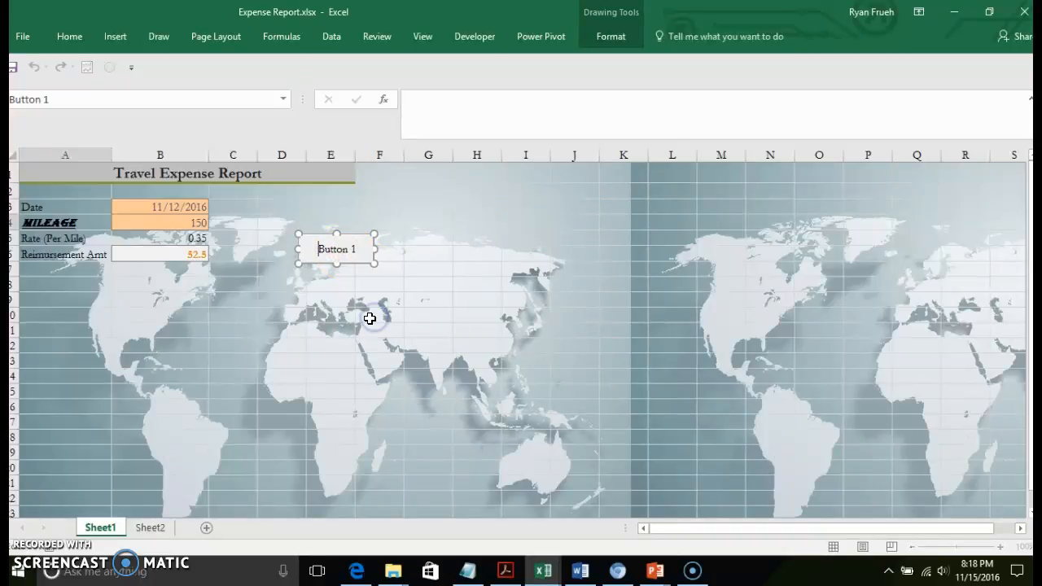
{"action": "left_click", "coordinate": [339, 247]}
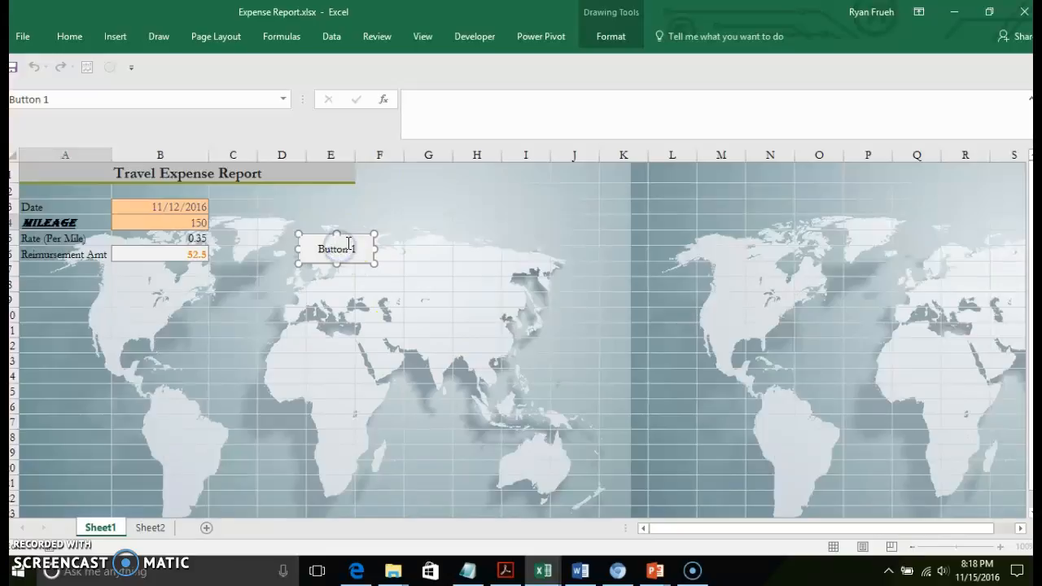
{"action": "left_click_drag", "start_coordinate": [355, 245], "coordinate": [319, 244]}
{"action": "type", "text": "Change Look"}
{"action": "left_click", "coordinate": [330, 281]}
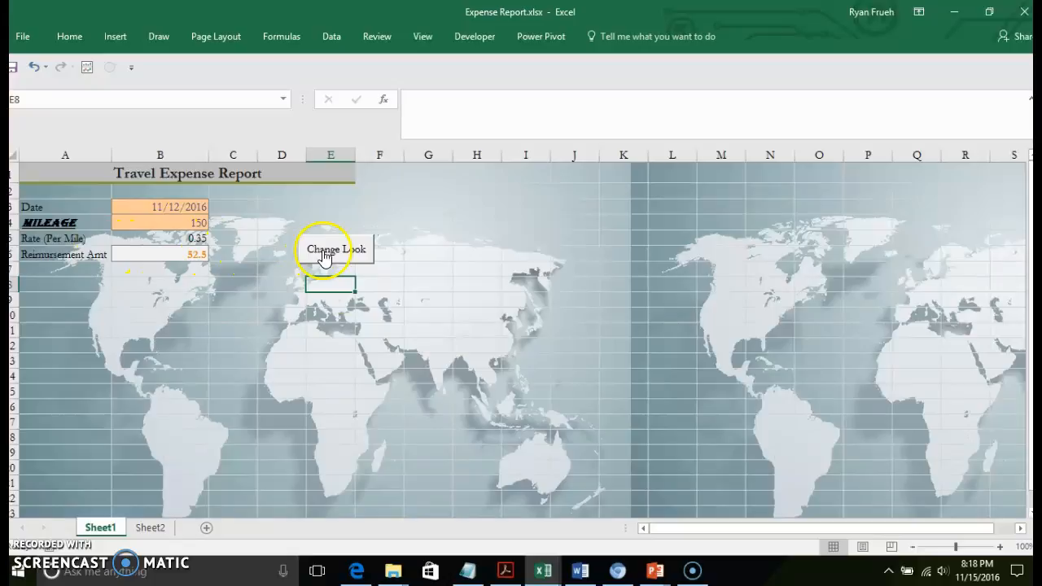
Apply the macro to the Rate (Per Mile) label in A5, the date in B3 and the mileage value in B4 using the Change Look button.
{"action": "left_click", "coordinate": [66, 236]}
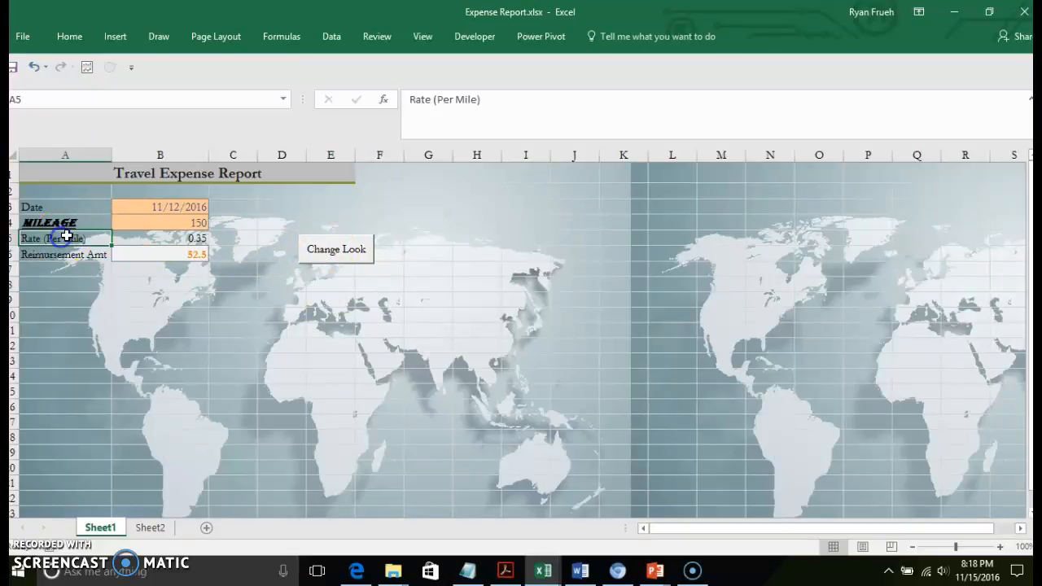
{"action": "left_click", "coordinate": [344, 254]}
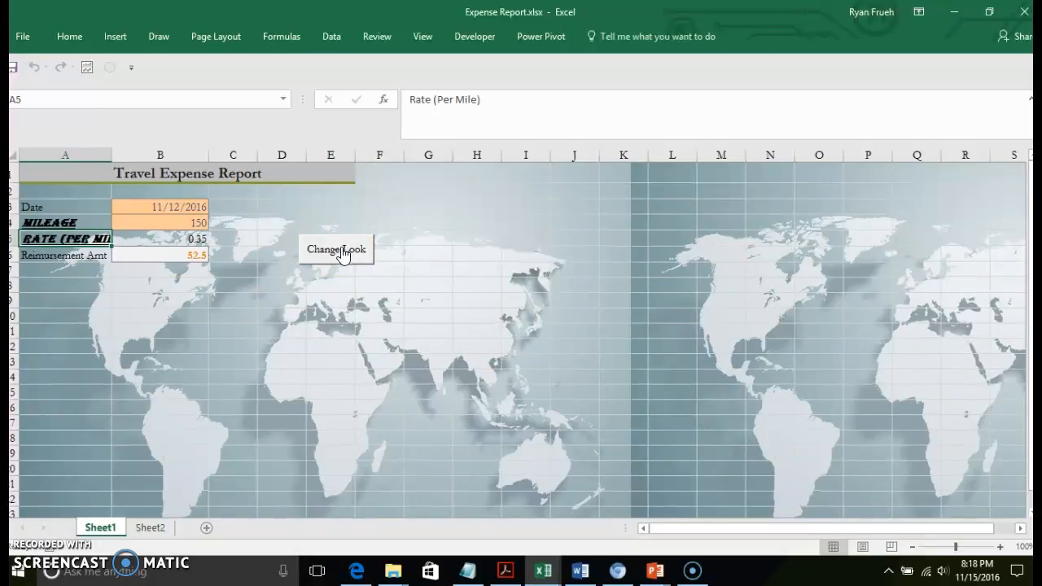
{"action": "left_click", "coordinate": [183, 210]}
{"action": "left_click", "coordinate": [335, 249]}
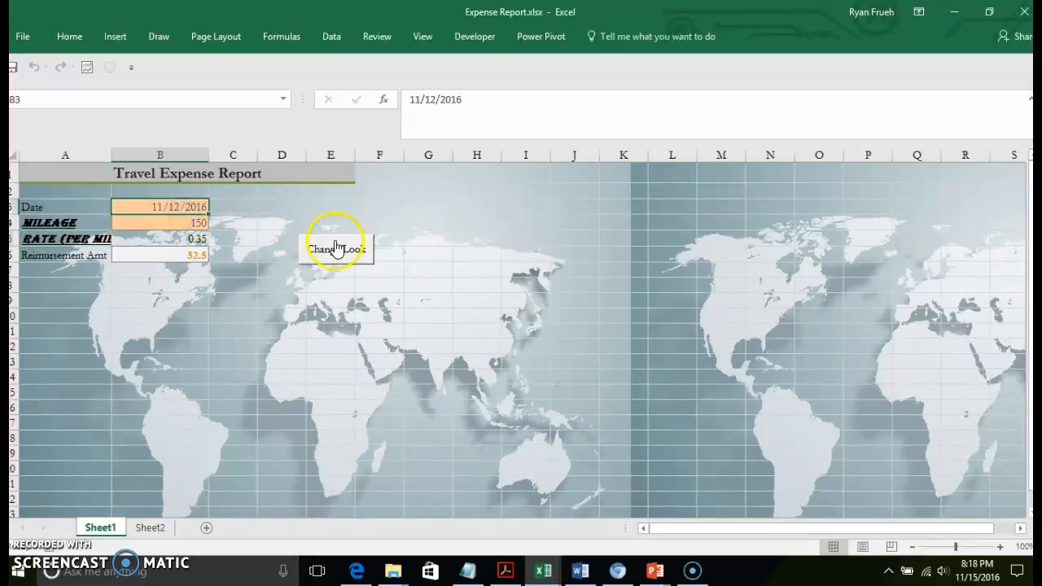
{"action": "left_click", "coordinate": [202, 221]}
{"action": "left_click", "coordinate": [323, 259]}
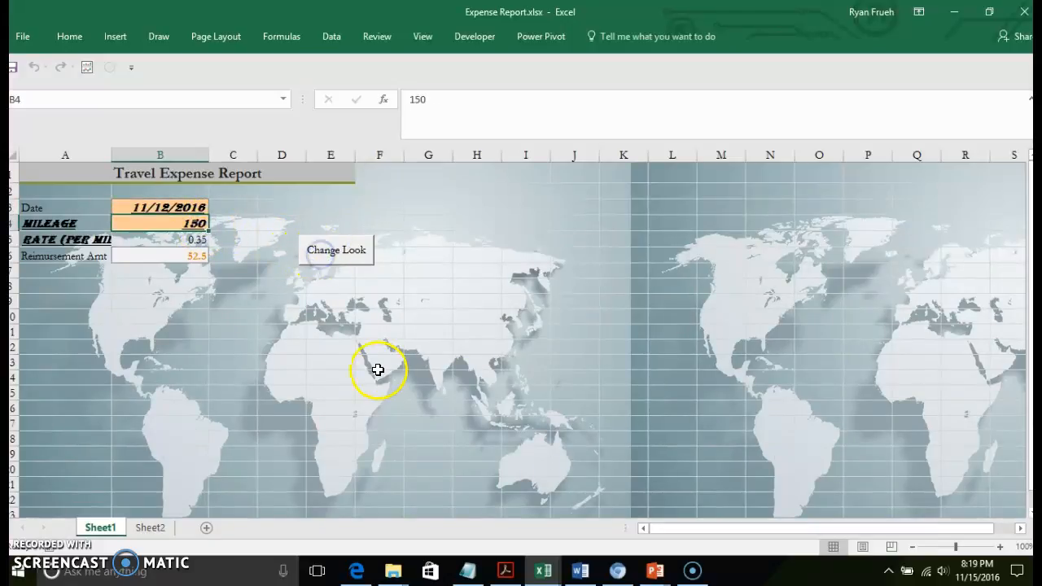
{"action": "left_click", "coordinate": [321, 326]}
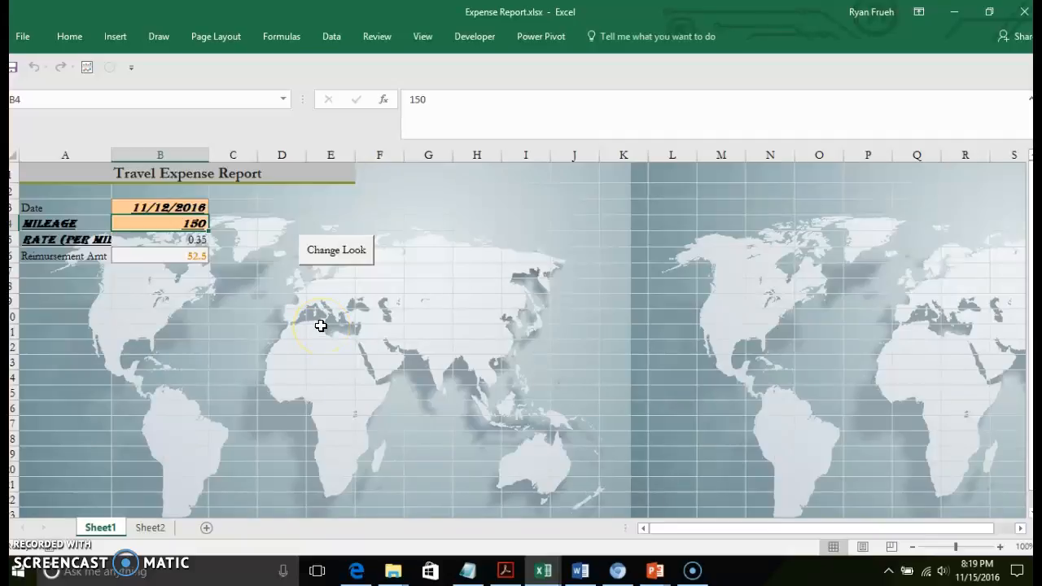